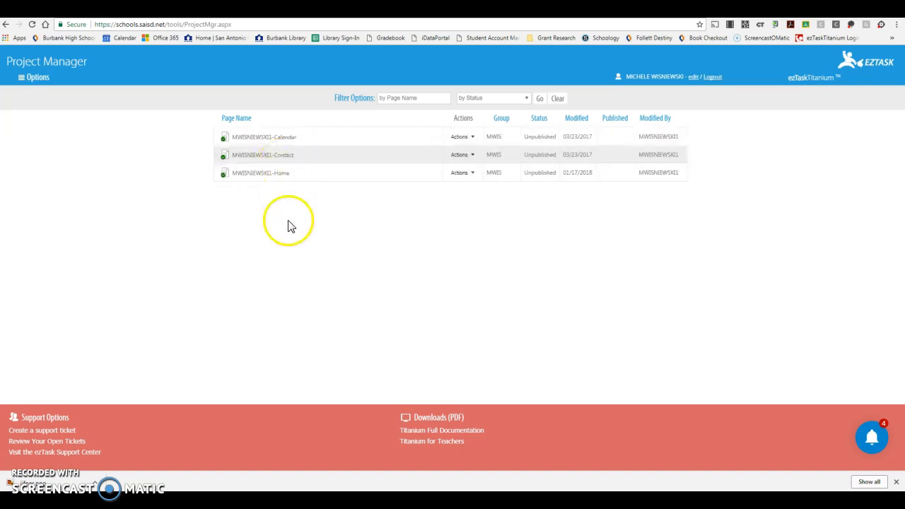
Open the teacher's Home page for editing and look through the available layouts and widgets
click(280, 181)
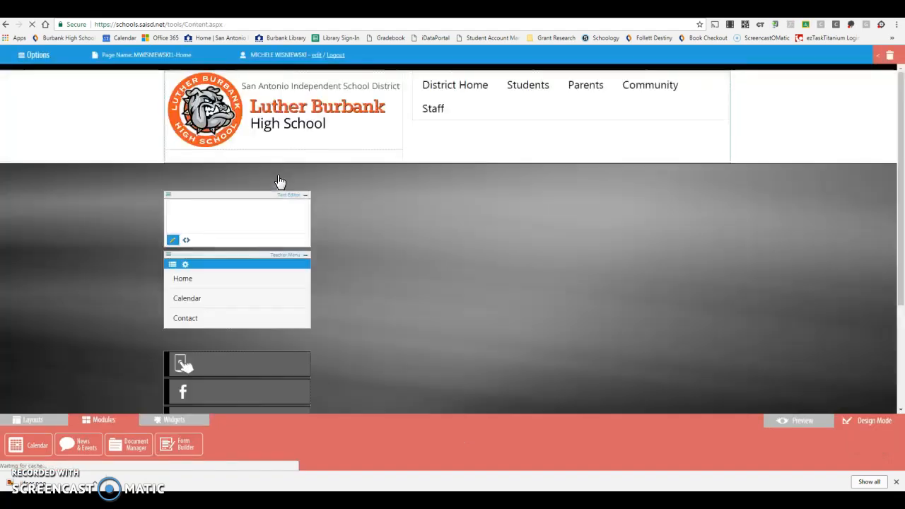
drag(901, 145, 897, 197)
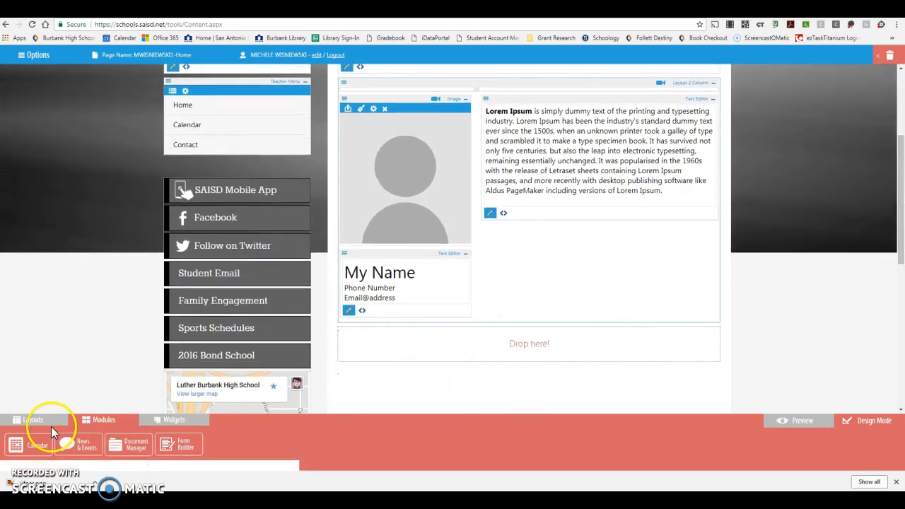
click(27, 420)
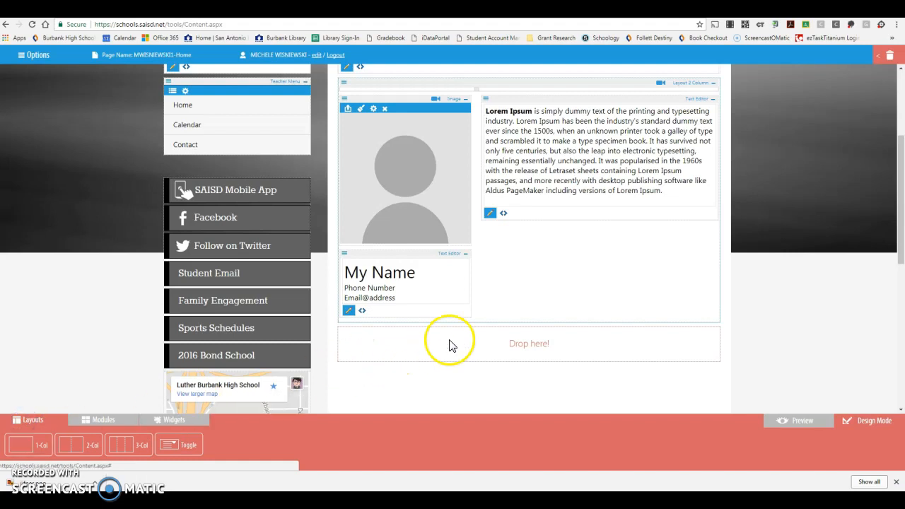
click(174, 419)
mouse_move(24, 442)
mouse_down()
mouse_move(396, 348)
mouse_move(163, 447)
mouse_move(37, 455)
mouse_up()
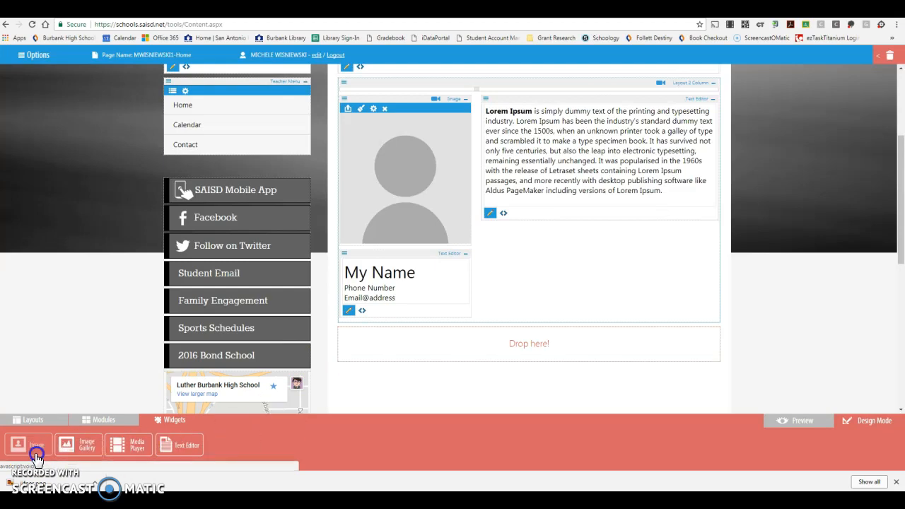
Replace the page heading with "Welcome to Theater Arts and Yearbook" and save the change
drag(892, 254, 902, 205)
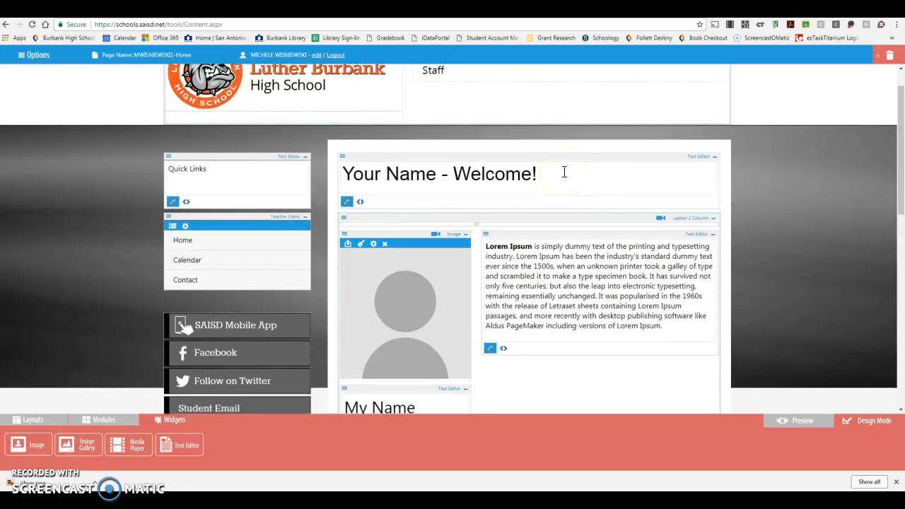
drag(537, 173, 297, 173)
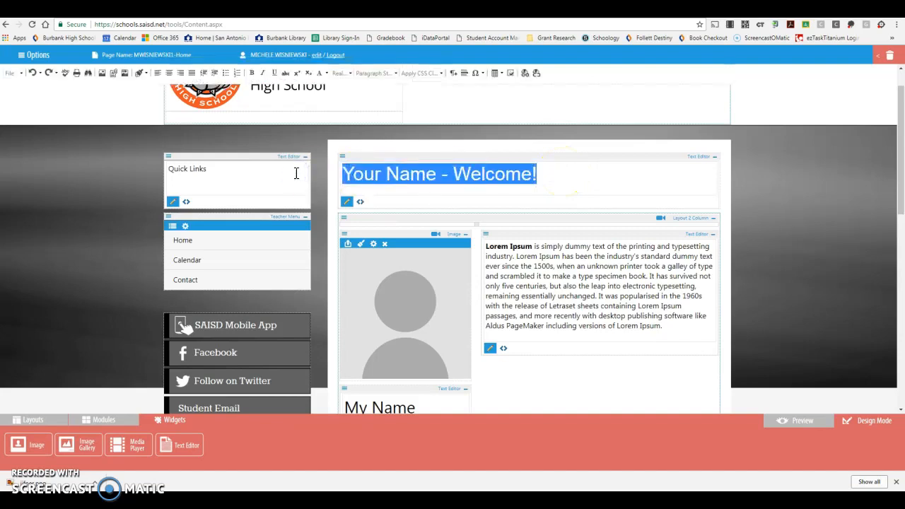
text(WI)
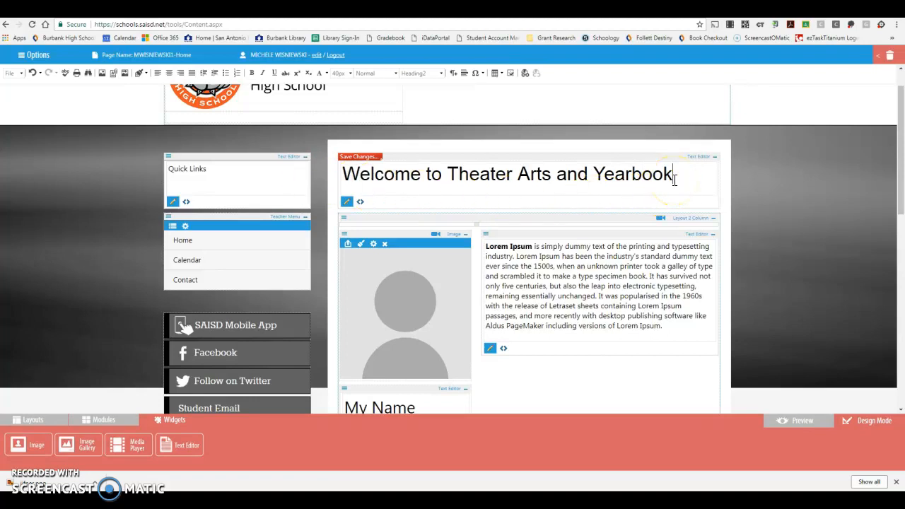
drag(680, 177, 307, 174)
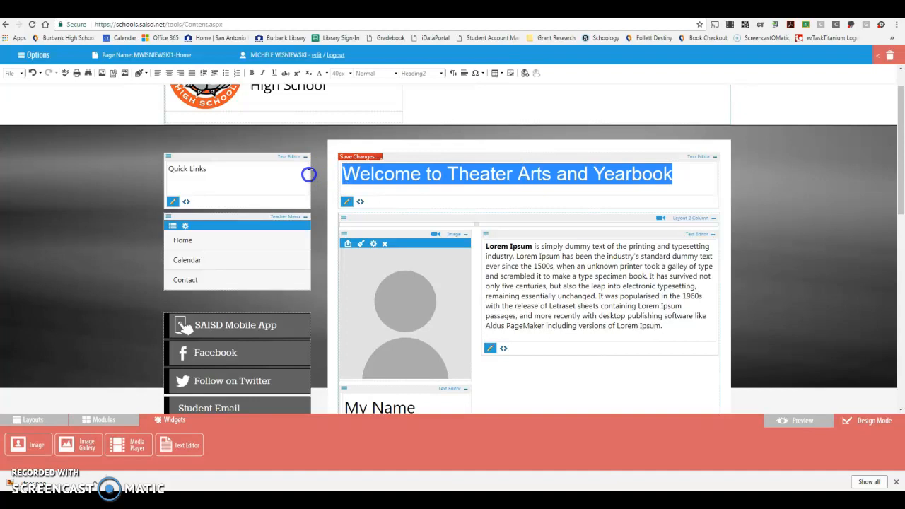
click(695, 167)
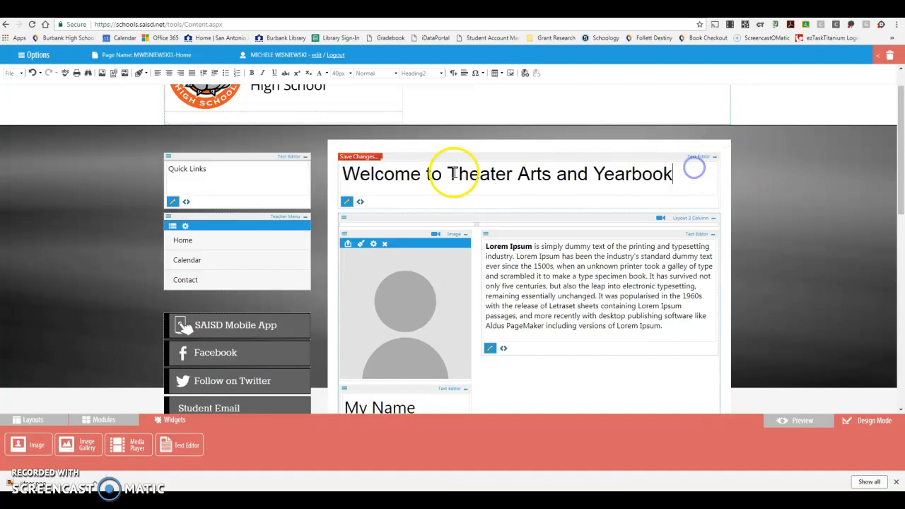
click(354, 157)
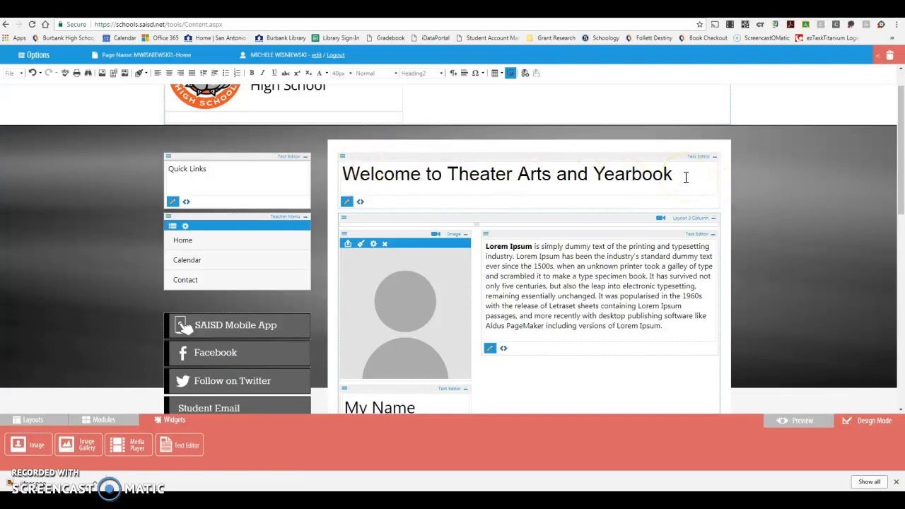
Format the welcome heading as centered, bold and Heading 2, and save the change
drag(683, 177, 335, 178)
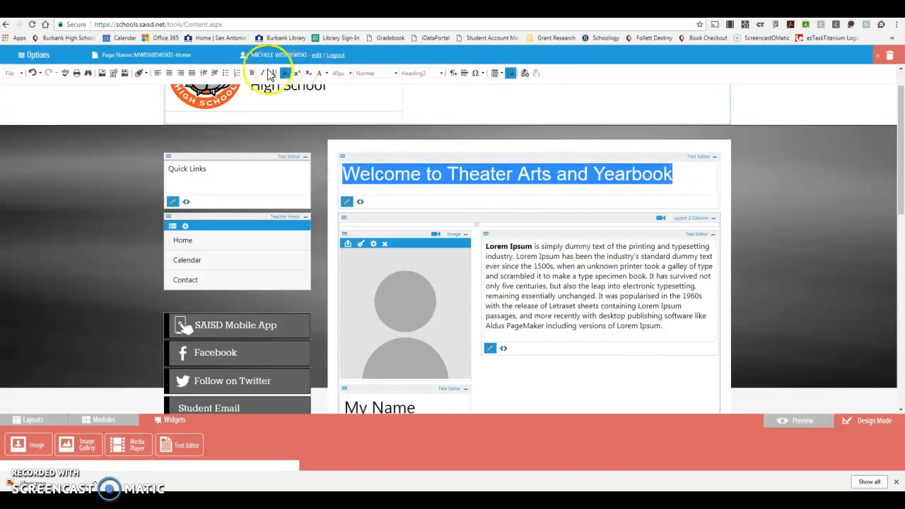
click(170, 74)
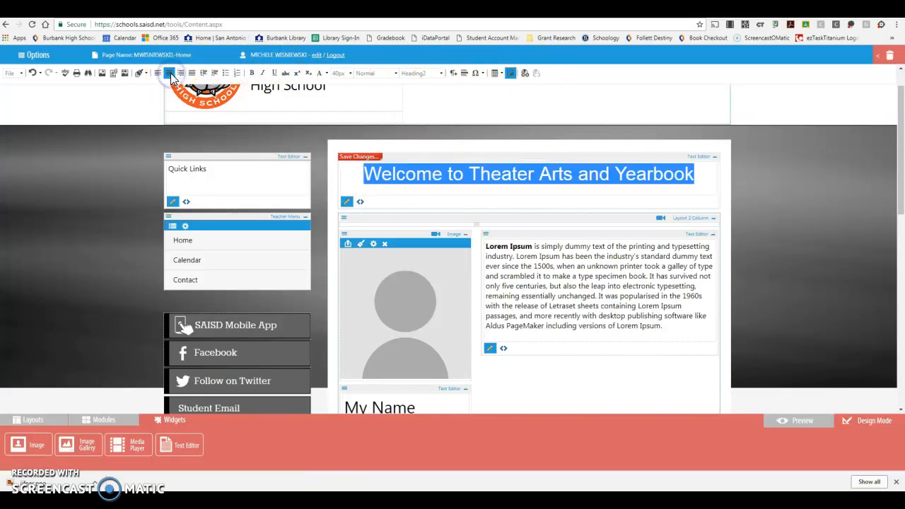
click(251, 74)
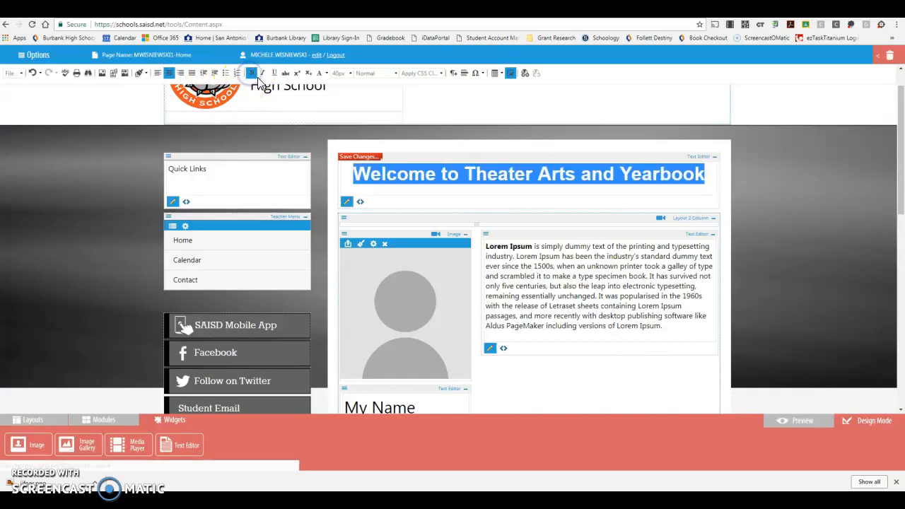
click(395, 75)
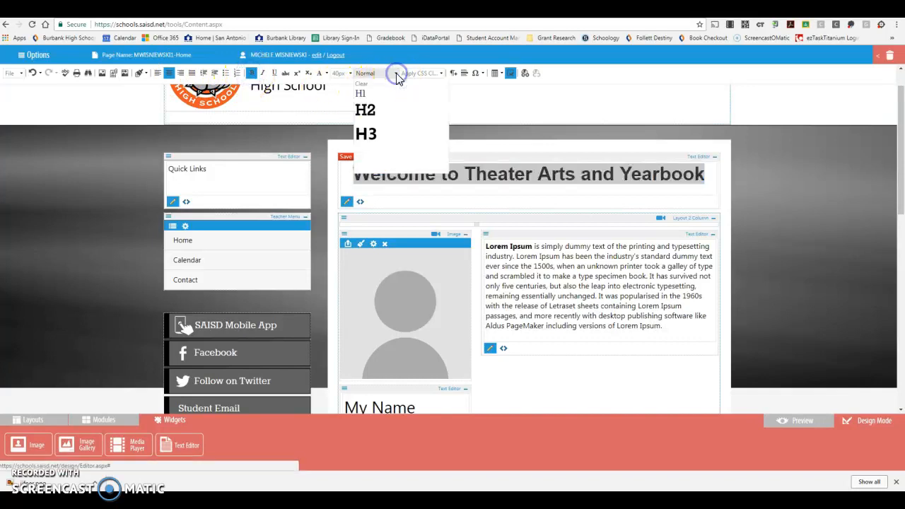
click(371, 109)
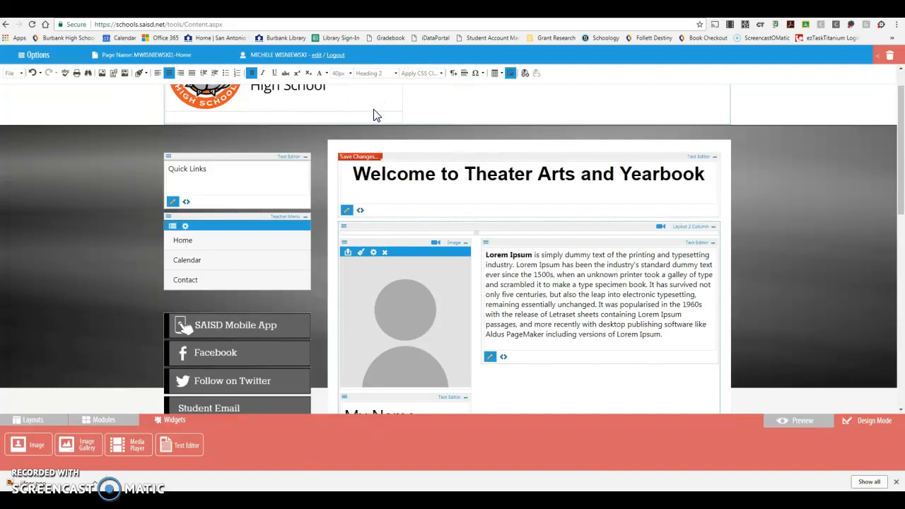
click(359, 157)
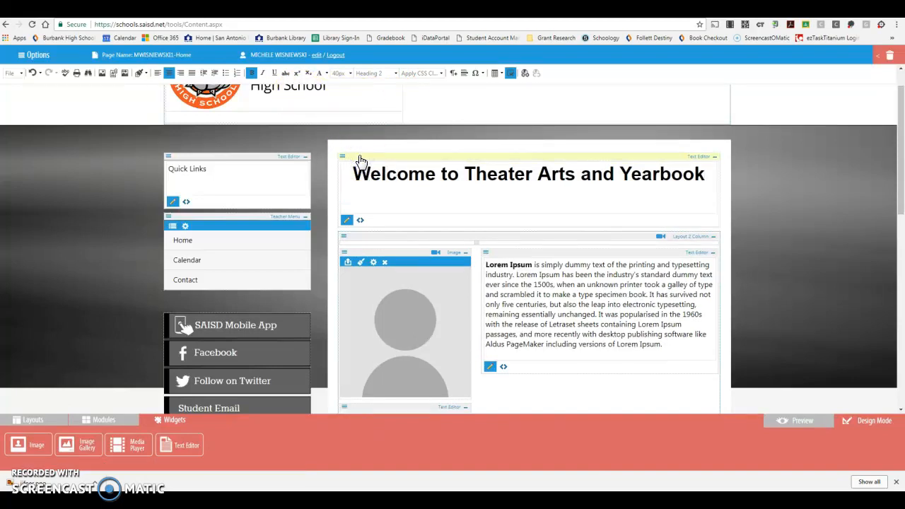
click(703, 174)
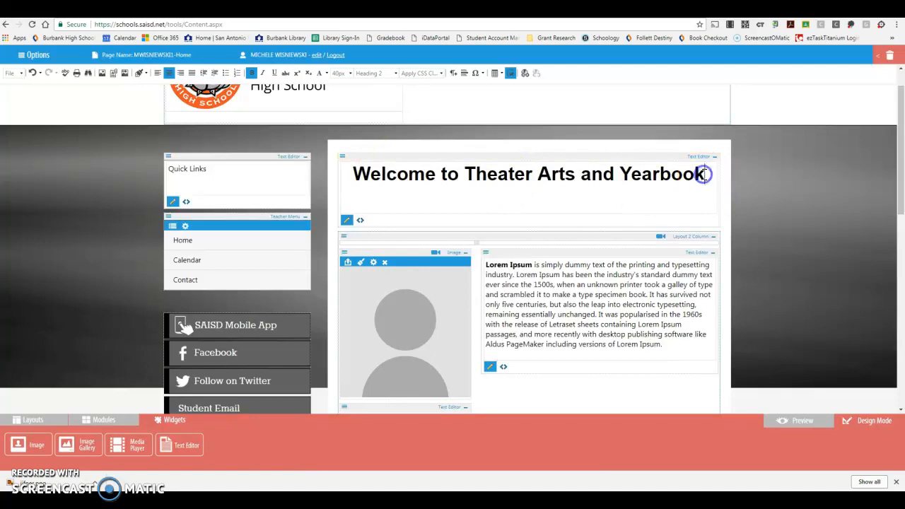
Replace the Lorem Ipsum placeholder paragraph with the lines "Schedule" and "1st period - Yearbook"
click(547, 268)
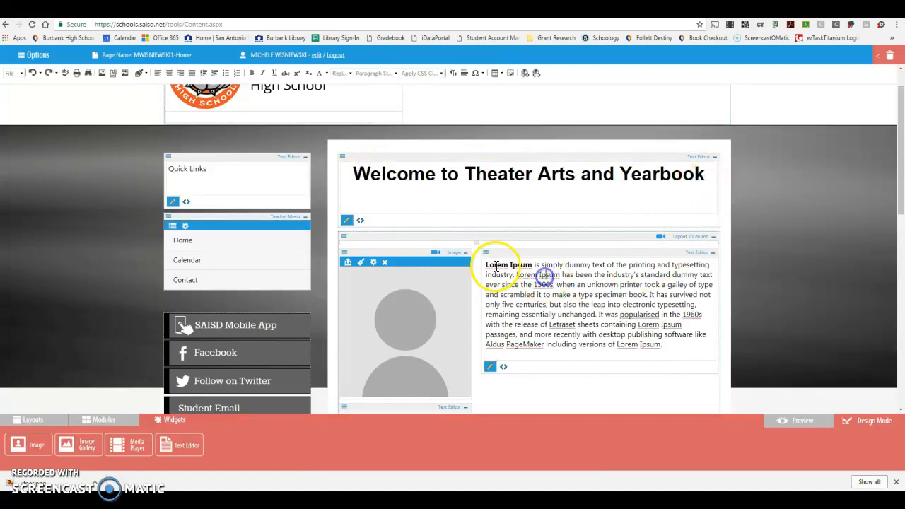
click(486, 266)
drag(486, 266, 670, 352)
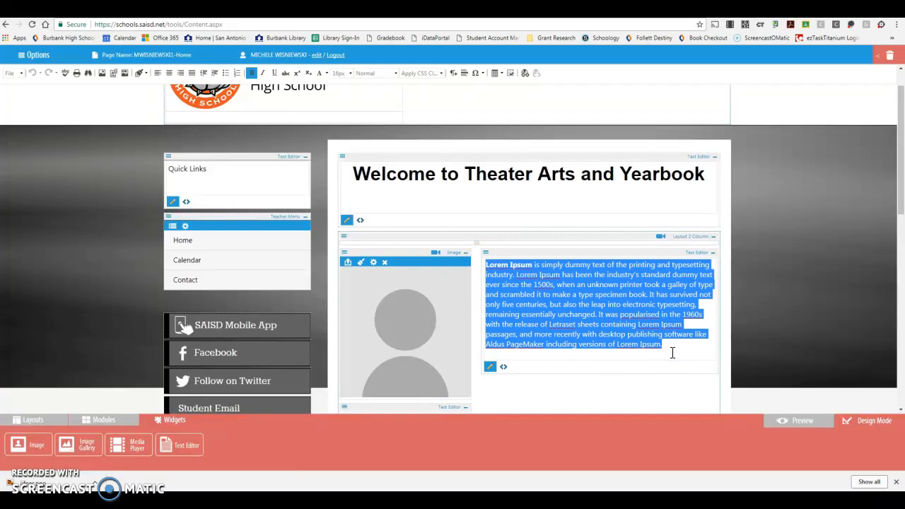
text(Sched)
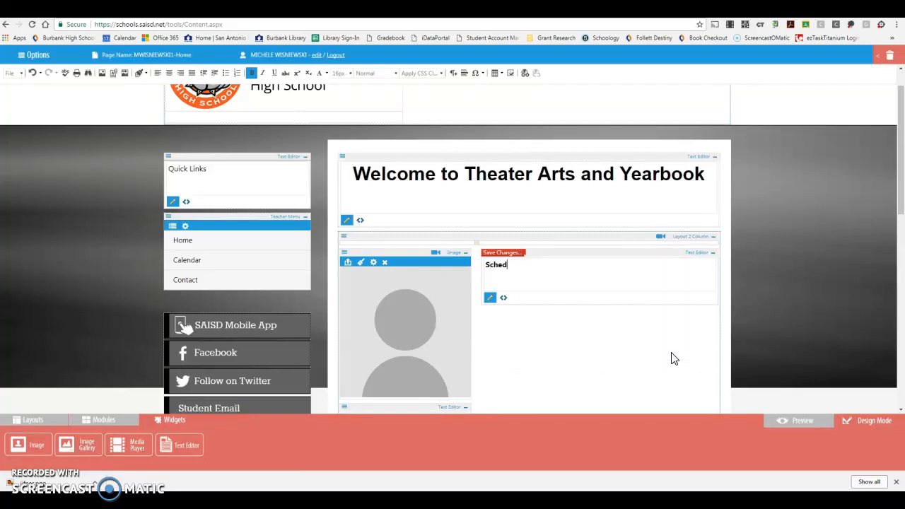
text(ule)
key(Return)
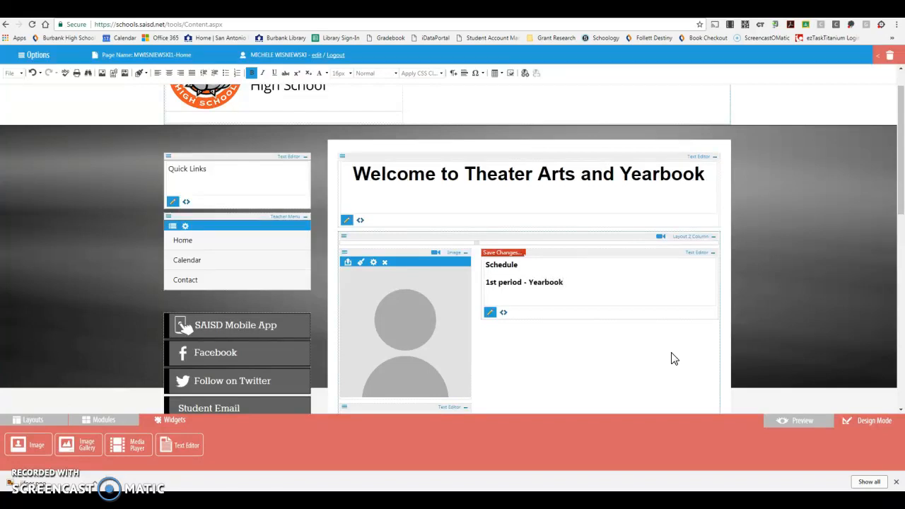
Upload jifner.png from the ezTask Website Instructions folder in place of the placeholder profile image
drag(900, 205, 901, 227)
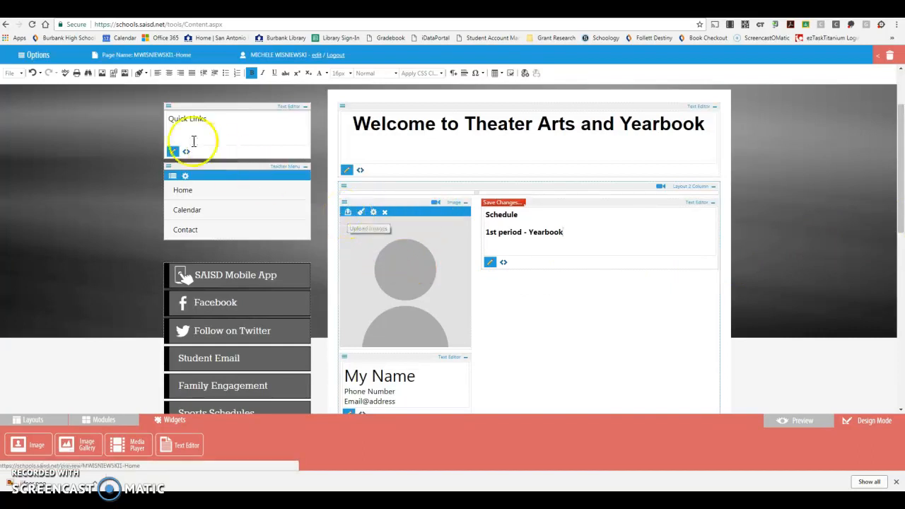
click(349, 213)
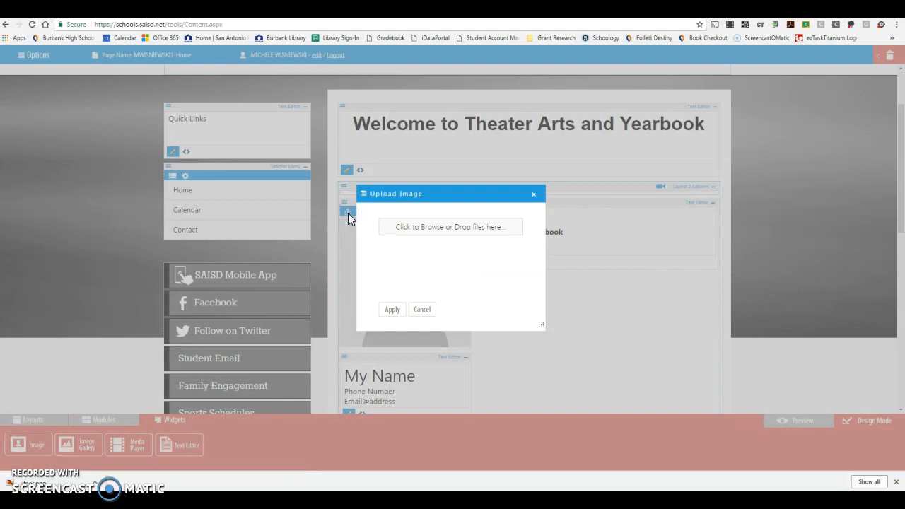
click(451, 231)
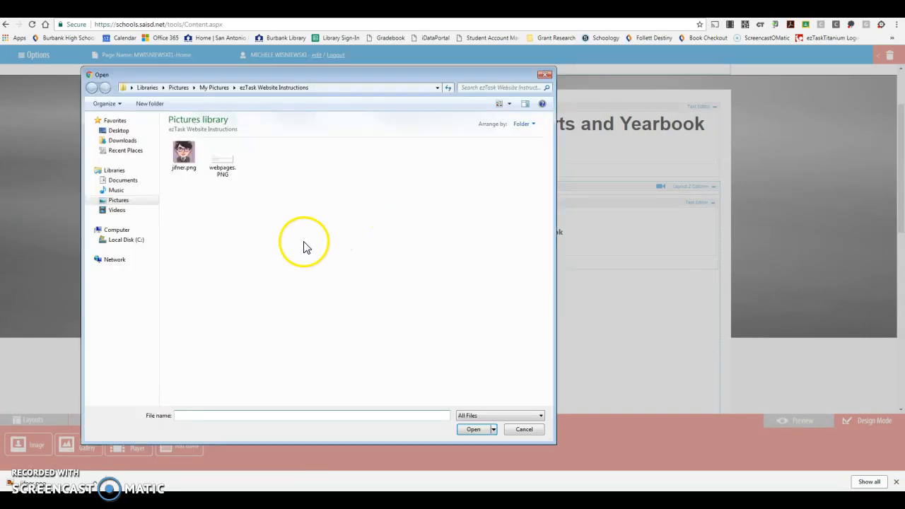
click(183, 156)
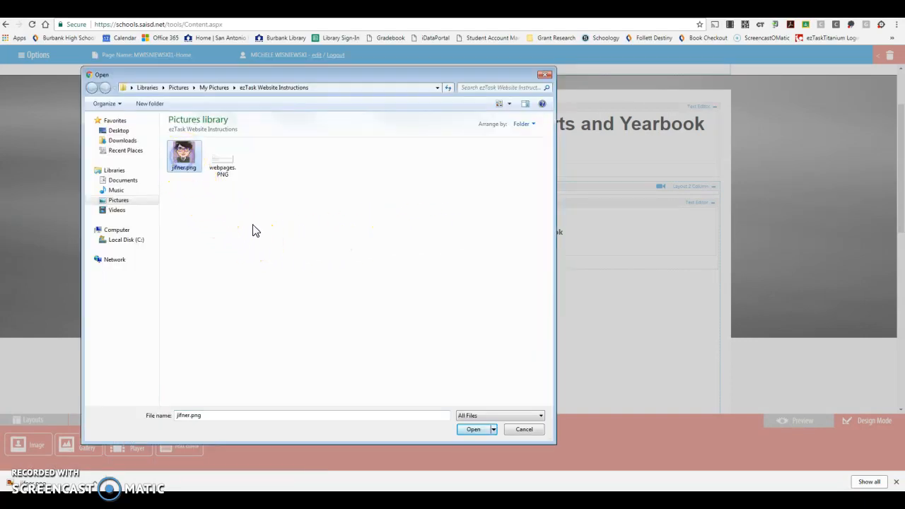
click(479, 429)
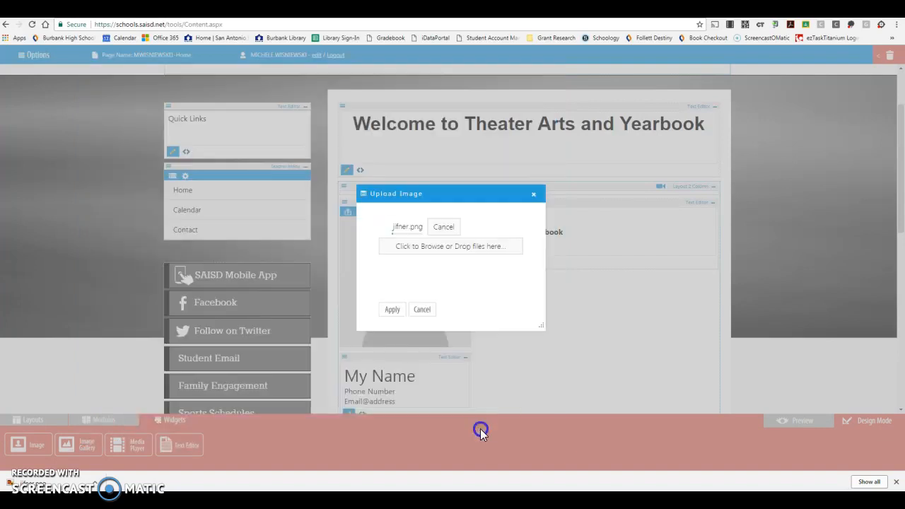
click(392, 311)
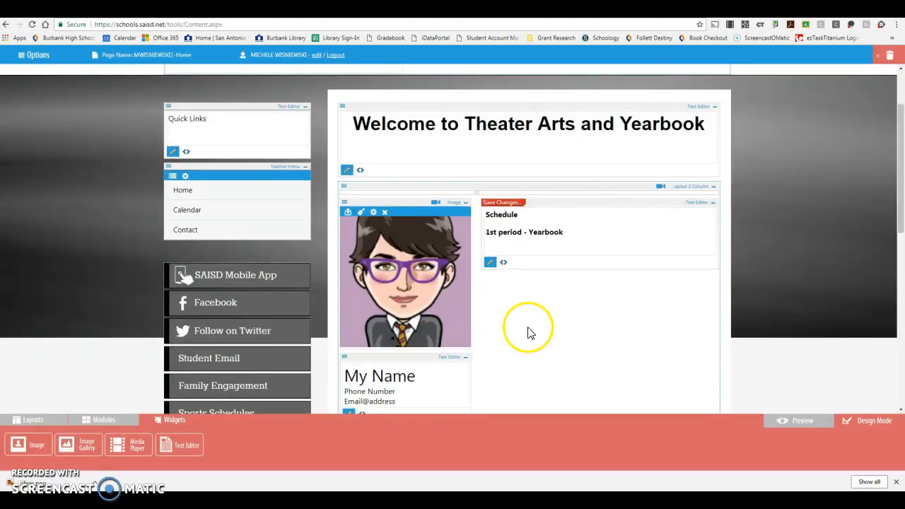
Replace the "Phone Number" placeholder below the profile image with the teacher's phone number and save the text block
drag(901, 194, 901, 223)
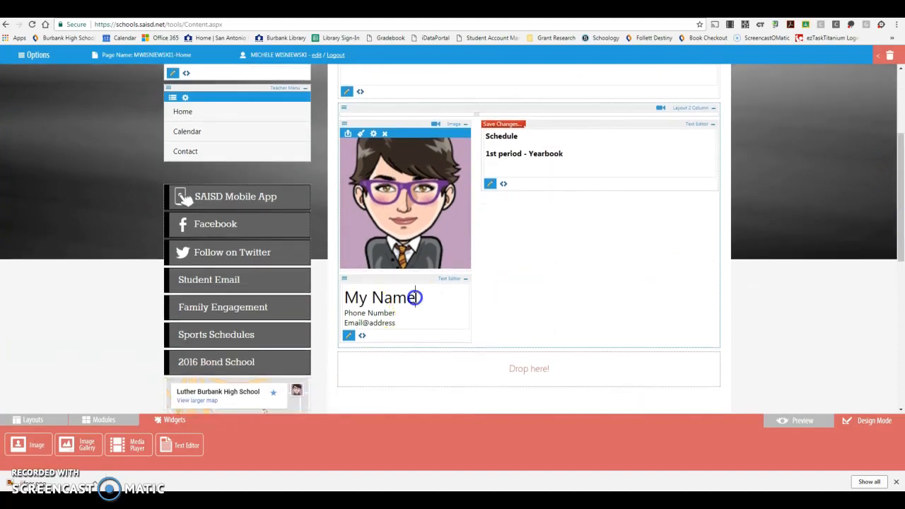
drag(415, 297, 322, 299)
drag(397, 313, 335, 315)
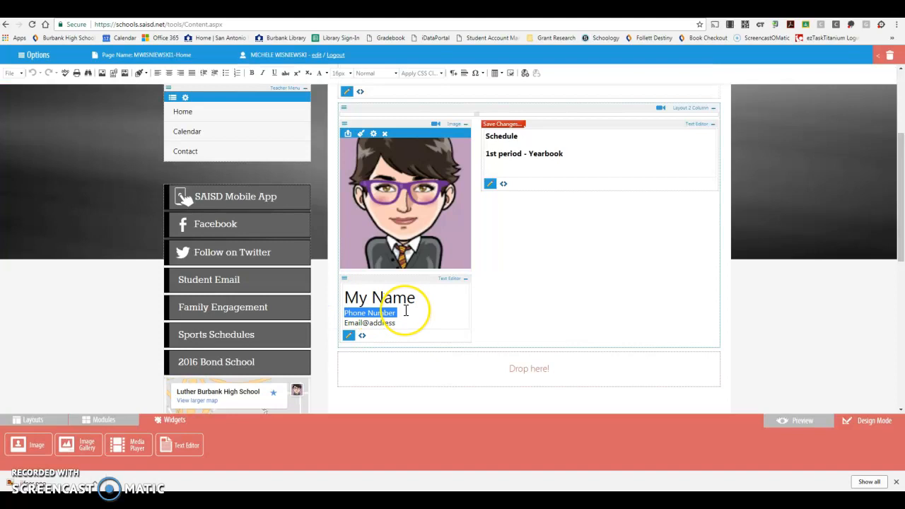
text(210-)
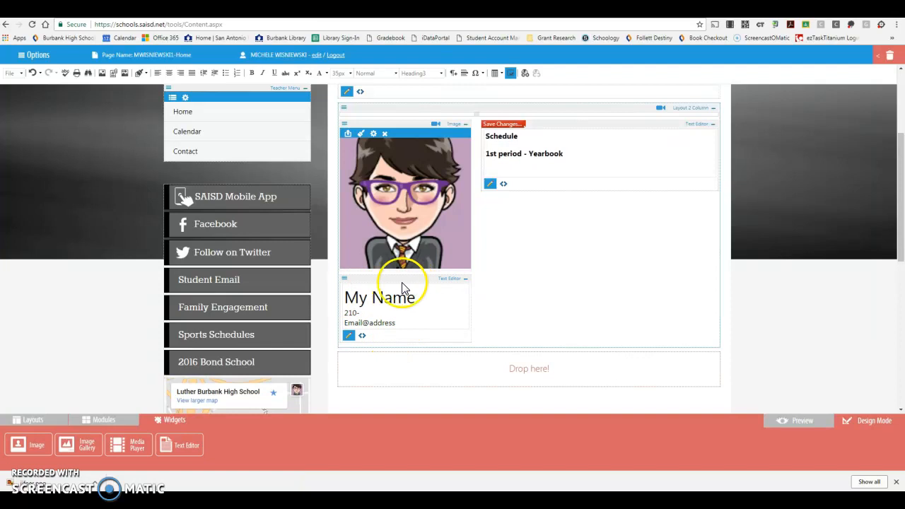
click(375, 312)
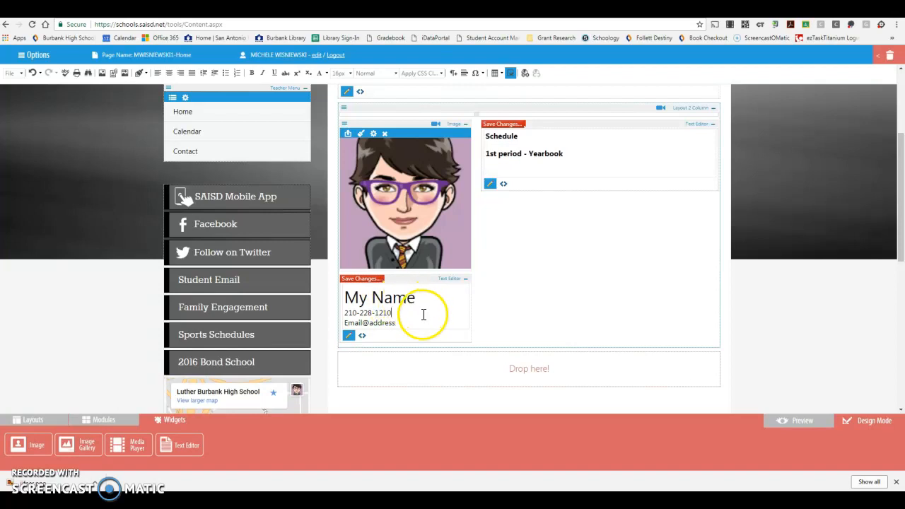
click(527, 210)
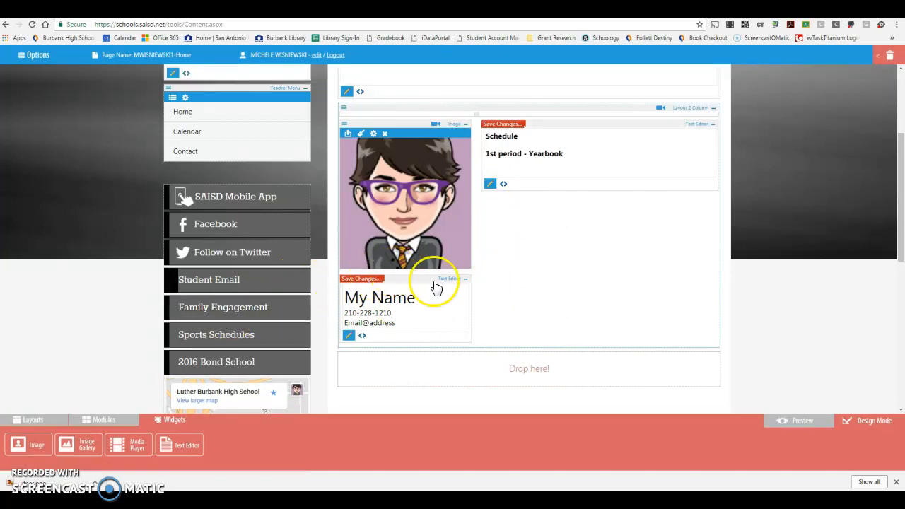
click(359, 280)
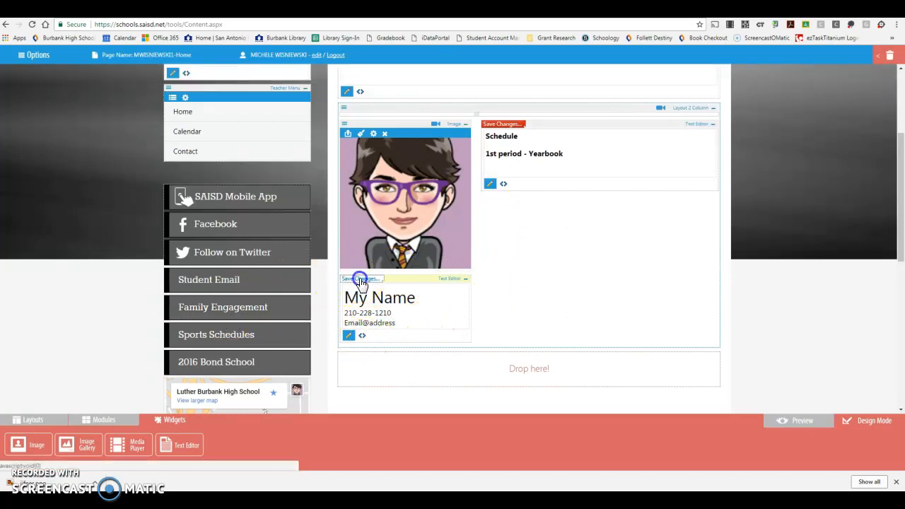
Try to add a Text Editor widget below the Schedule text in the two-column layout
drag(900, 235, 900, 198)
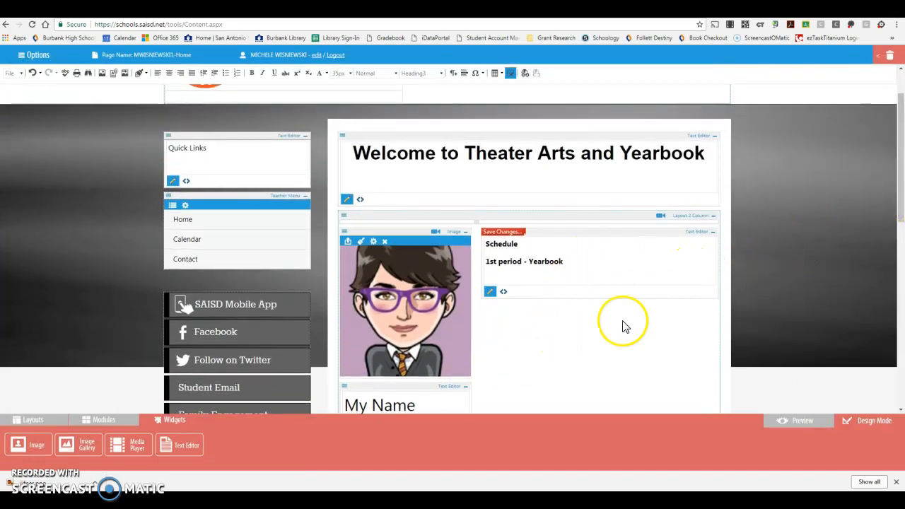
drag(899, 162, 900, 186)
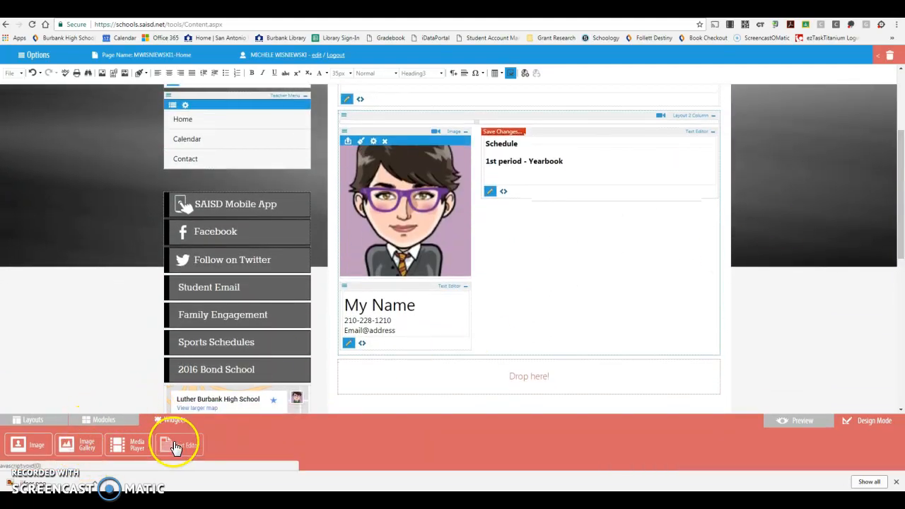
drag(172, 447, 502, 219)
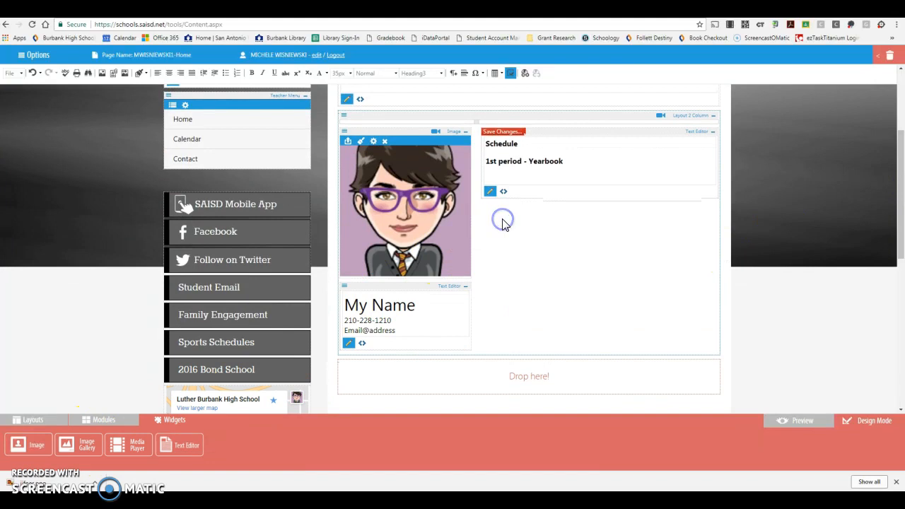
drag(178, 453, 318, 433)
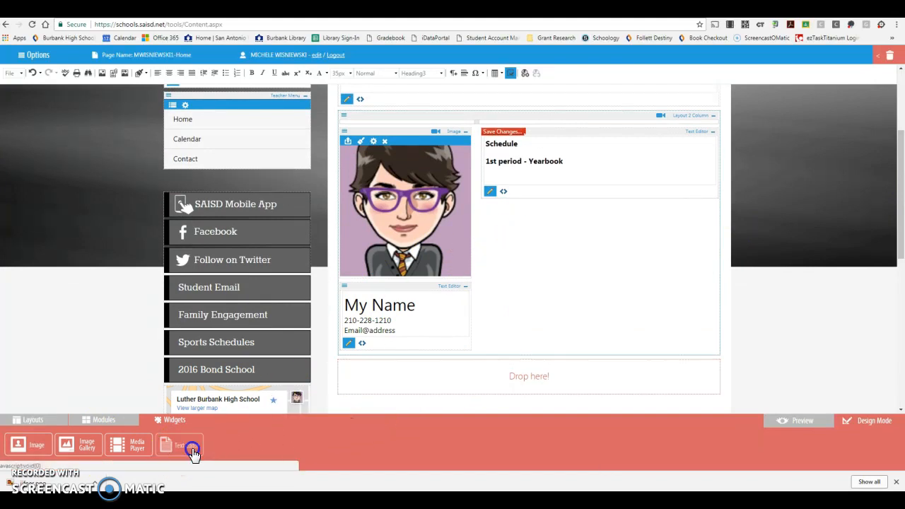
click(587, 199)
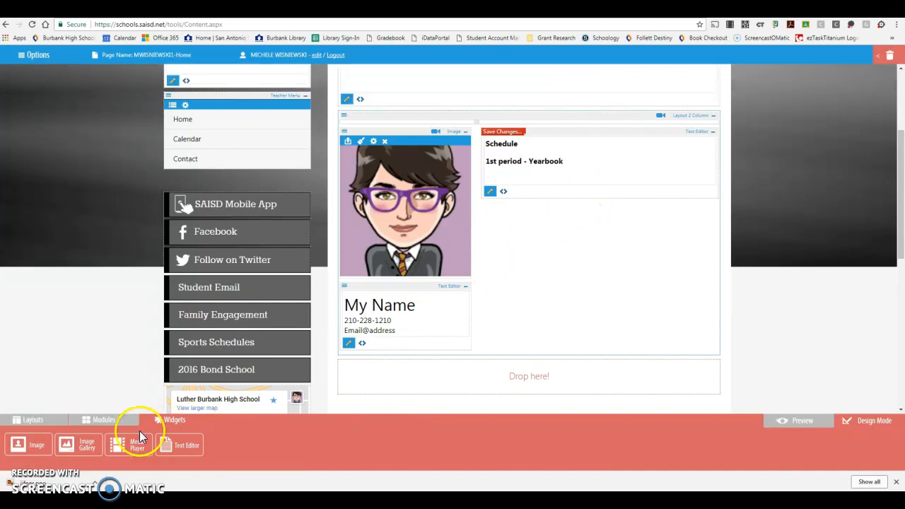
Try to add a 1-Col layout below the Schedule text
click(28, 425)
drag(31, 445, 544, 264)
drag(901, 195, 903, 117)
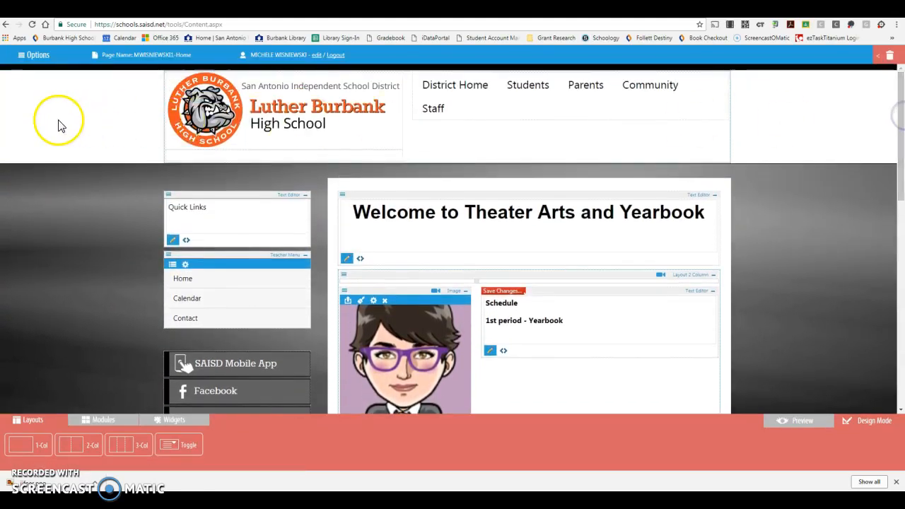